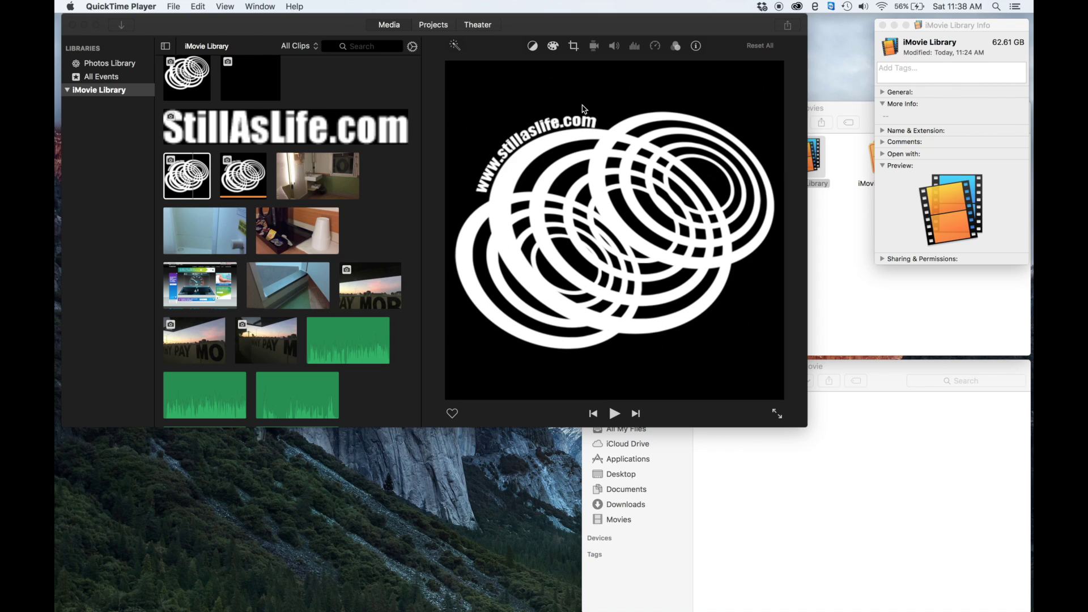
Bring the Finder Movies folder window, showing the 62.61 GB iMovie Library, to the front.
click(873, 294)
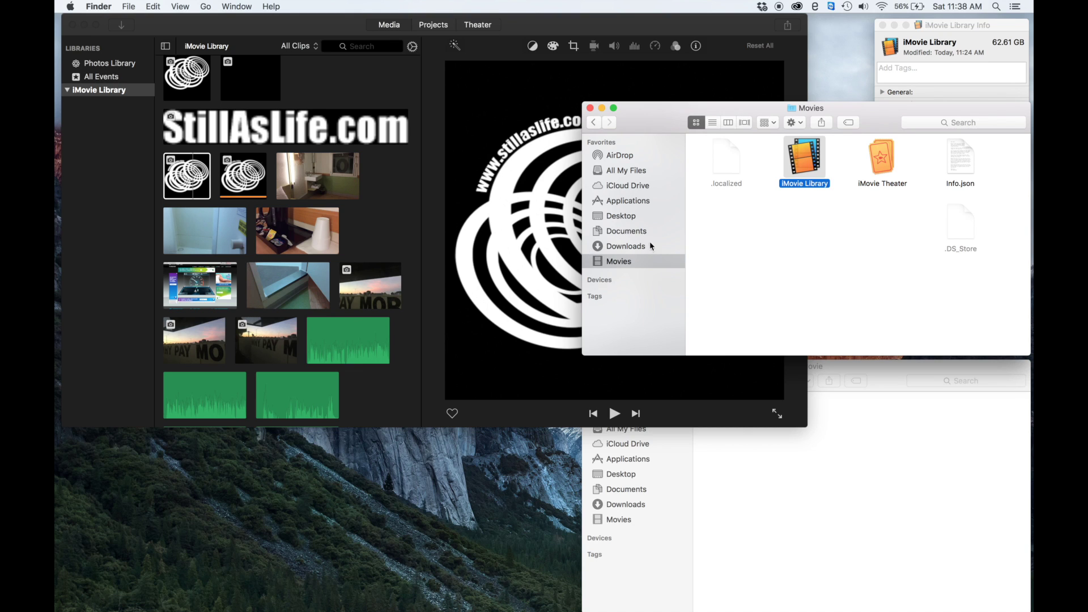
Jump to the home folder with Go > Home, open Movies, then switch back to iMovie.
click(206, 8)
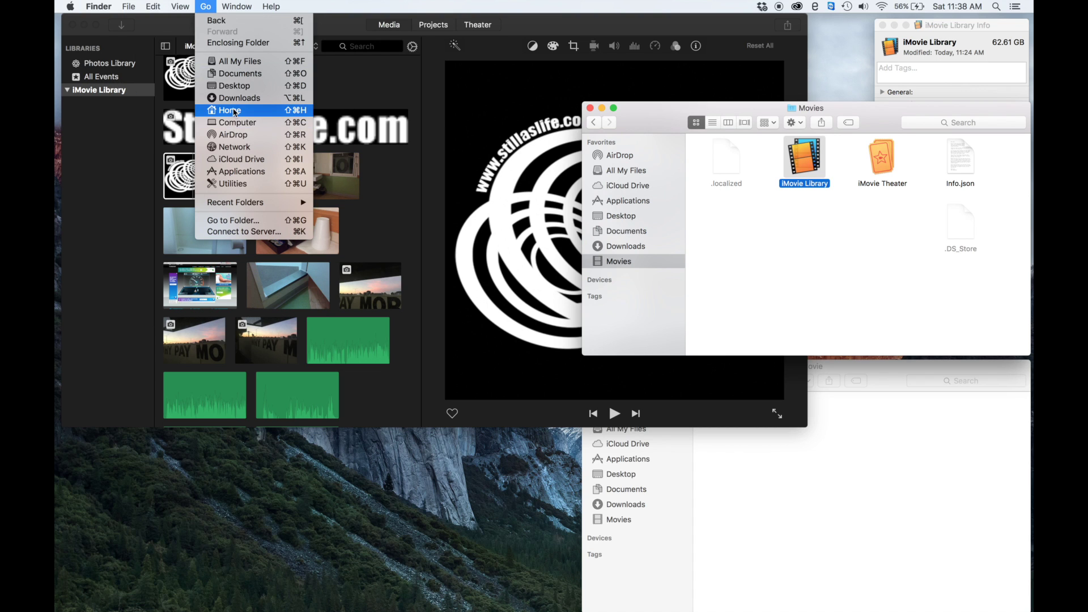
click(236, 112)
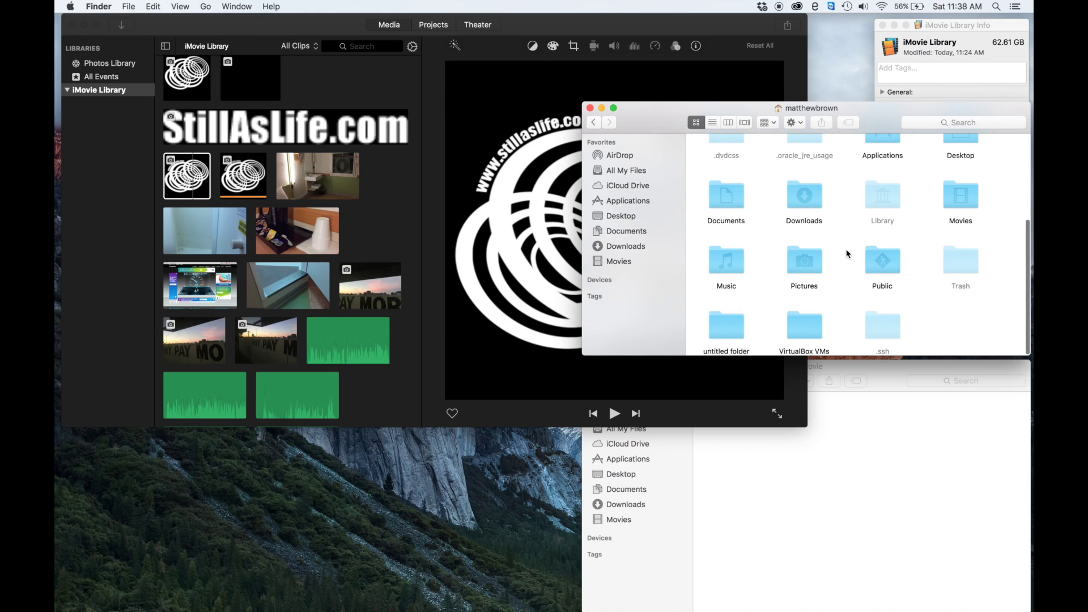
scroll(847, 254, up, 2)
click(956, 222)
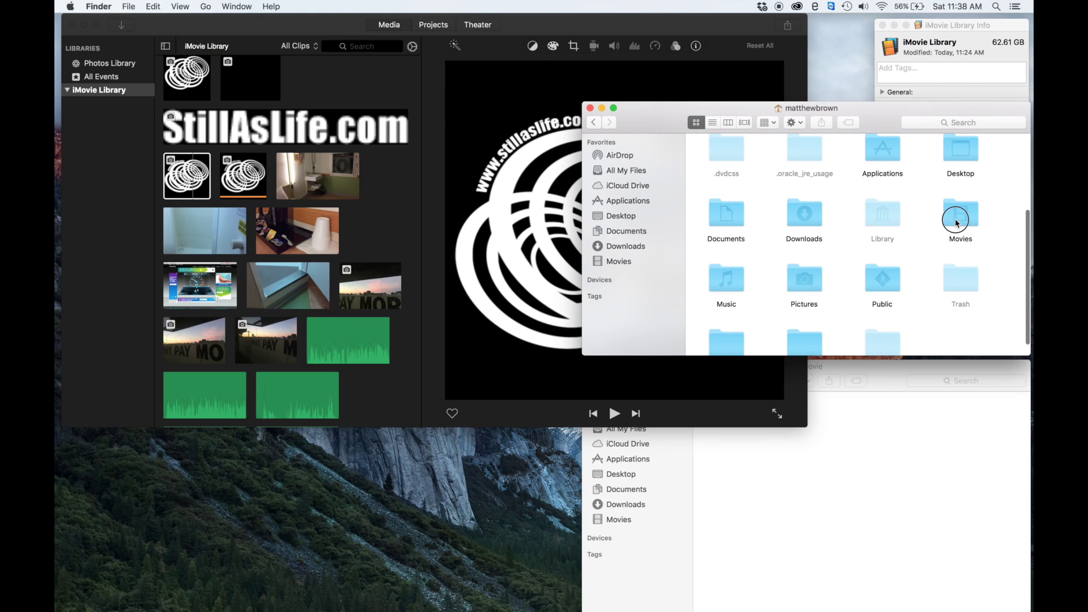
double_click(956, 223)
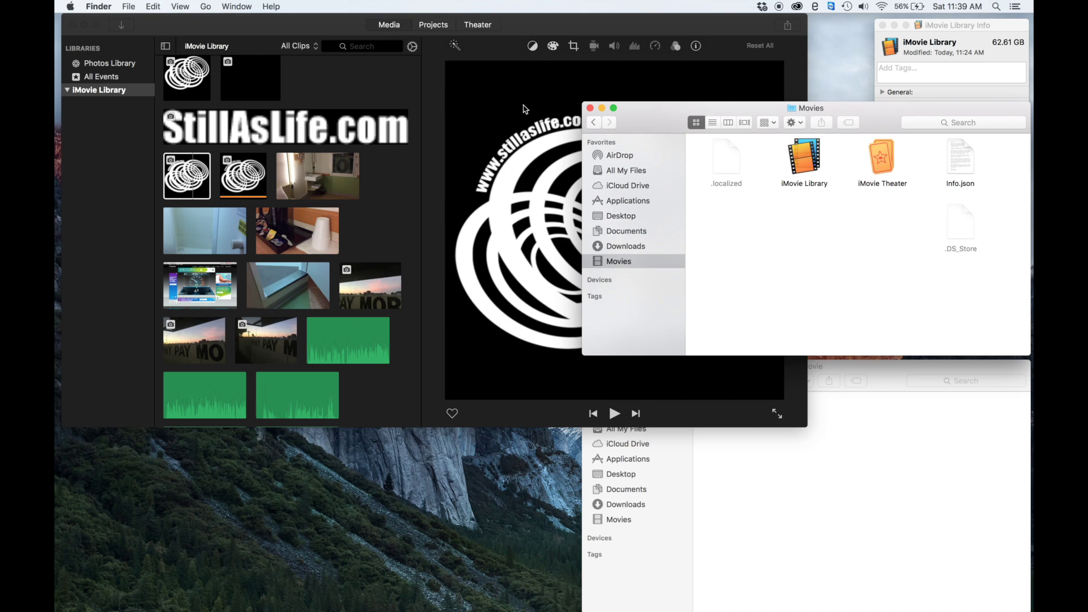
click(153, 25)
Read iMovie's version (10.1.2) in About iMovie, close it, and return to the Movies window.
click(99, 6)
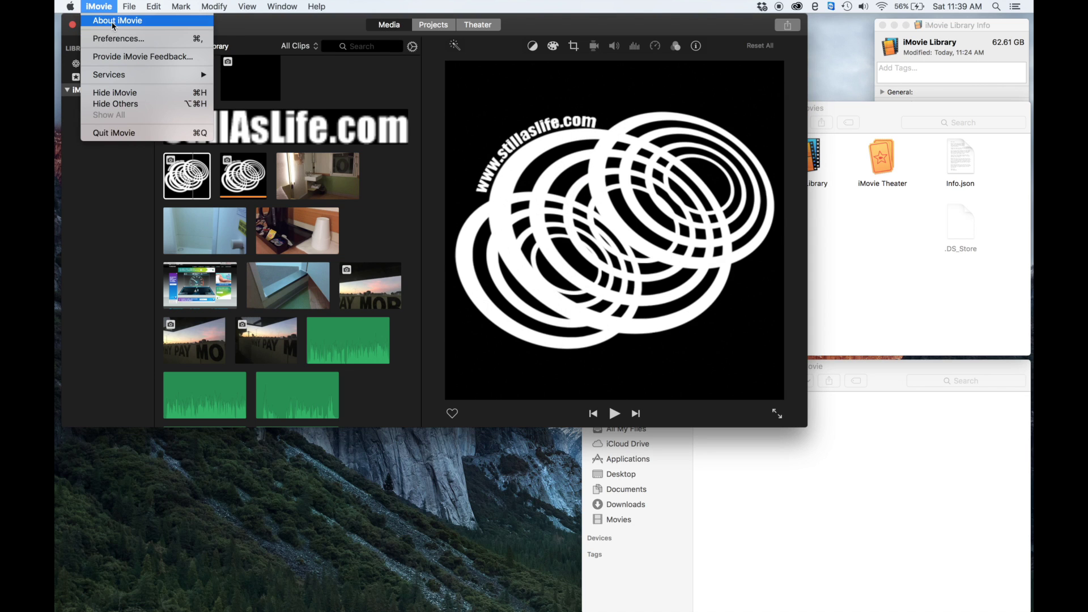
click(114, 23)
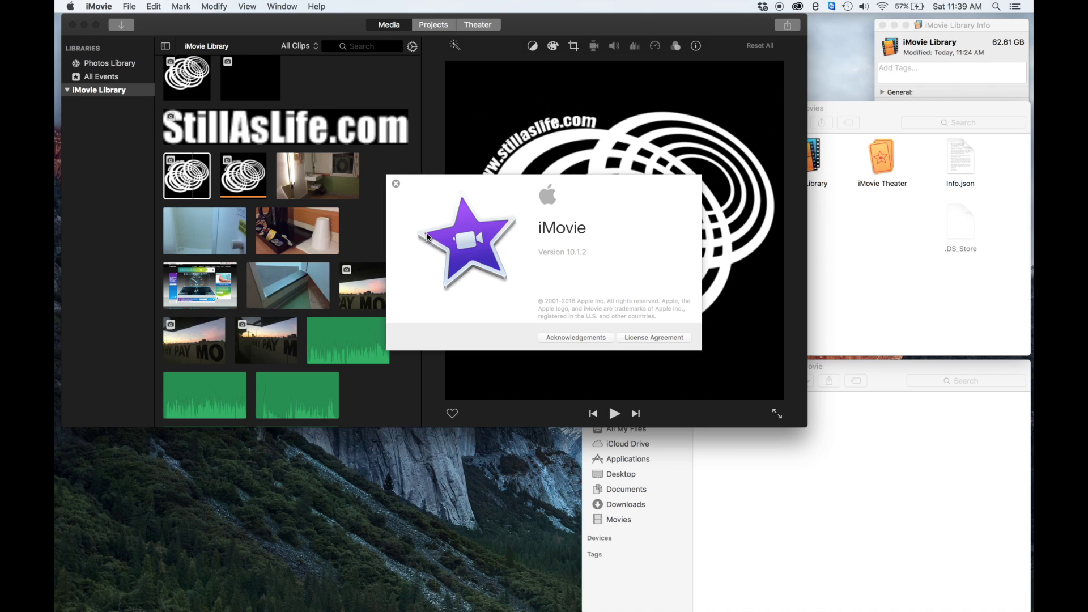
click(397, 185)
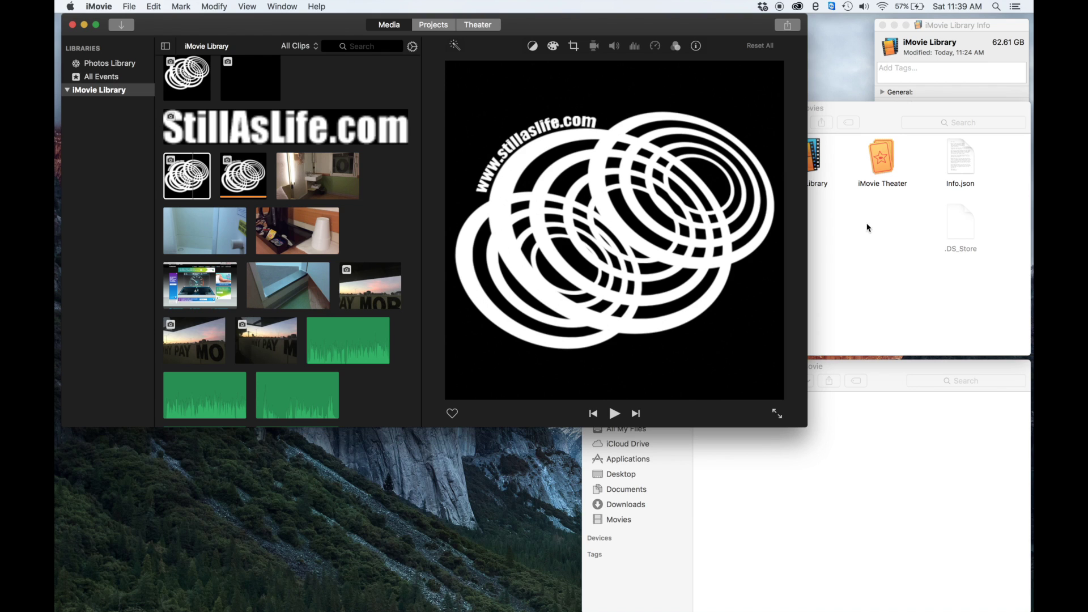
click(852, 223)
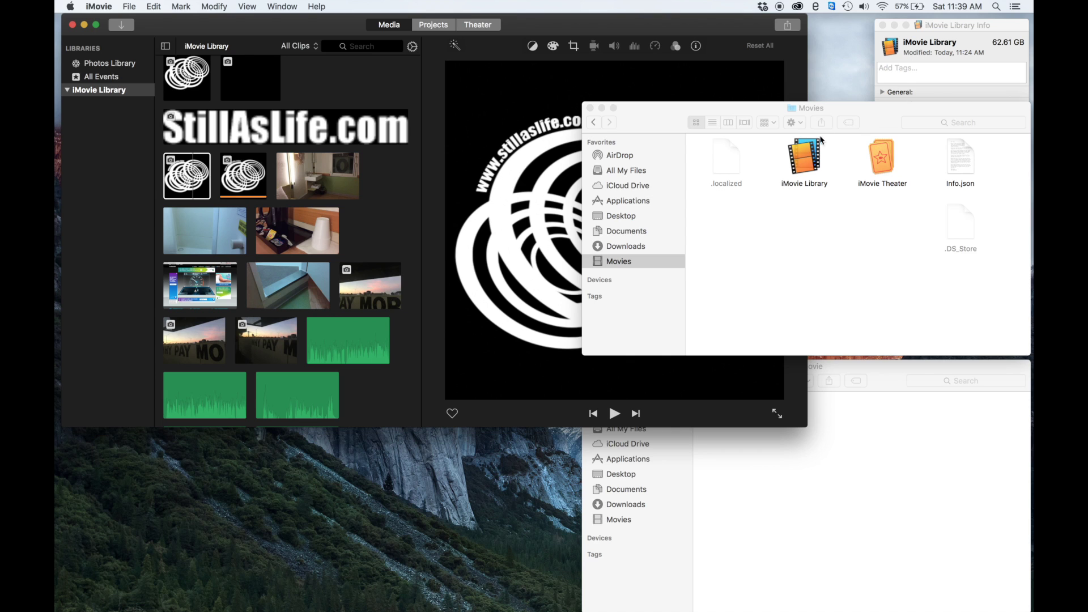
click(909, 396)
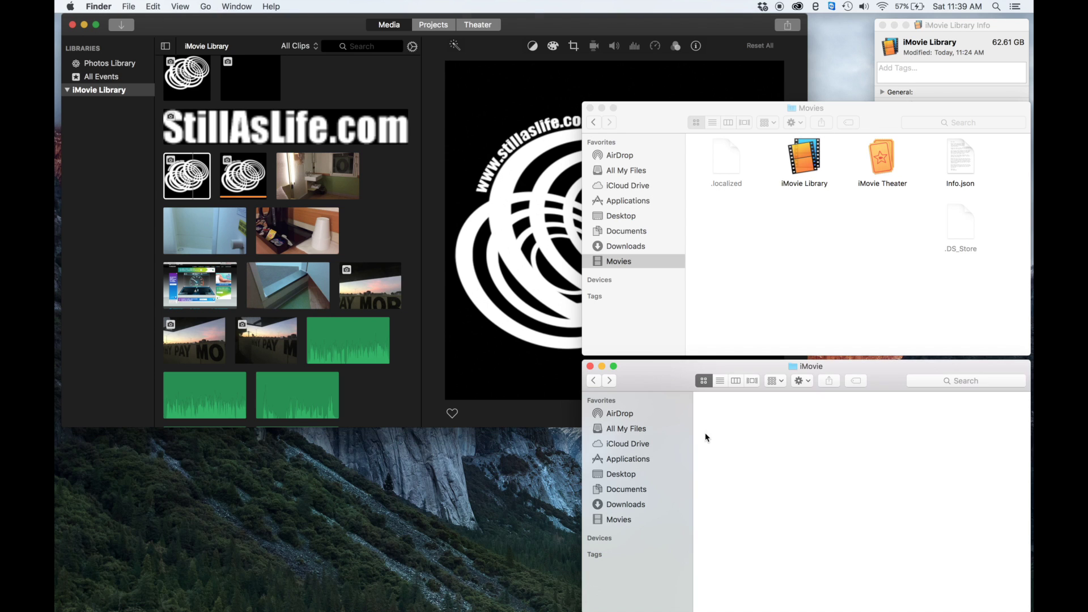
click(826, 297)
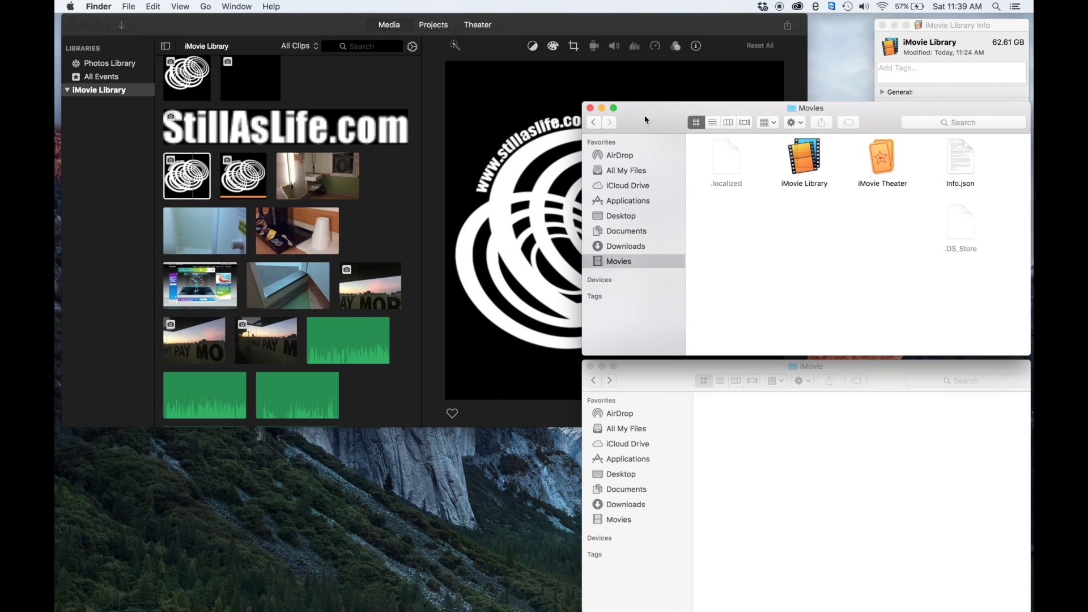
click(544, 31)
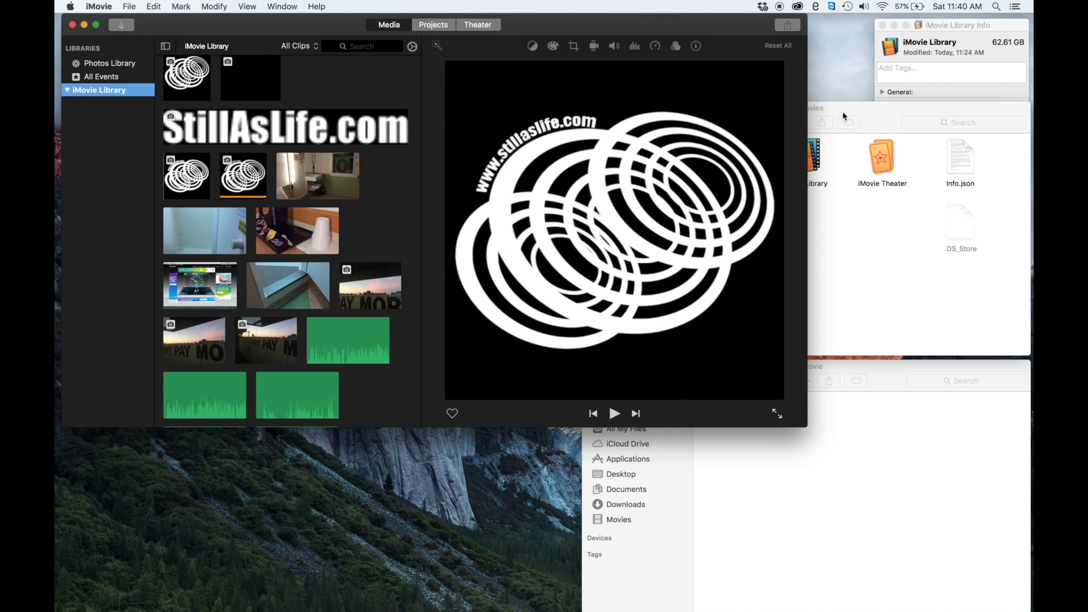
click(378, 70)
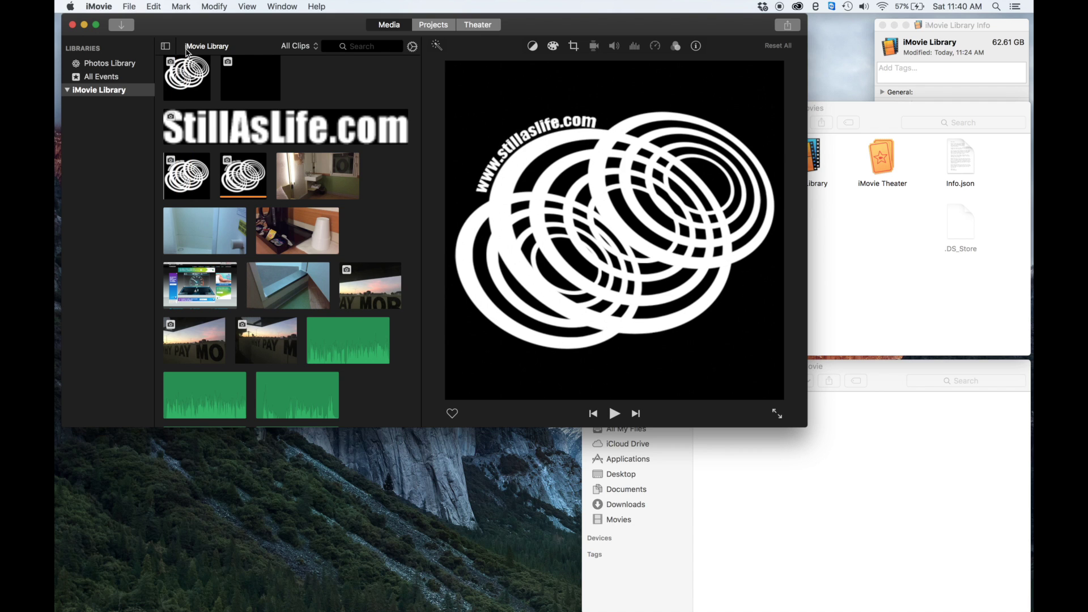
Switch to the Projects browser and select all eight projects with Cmd+A.
click(433, 25)
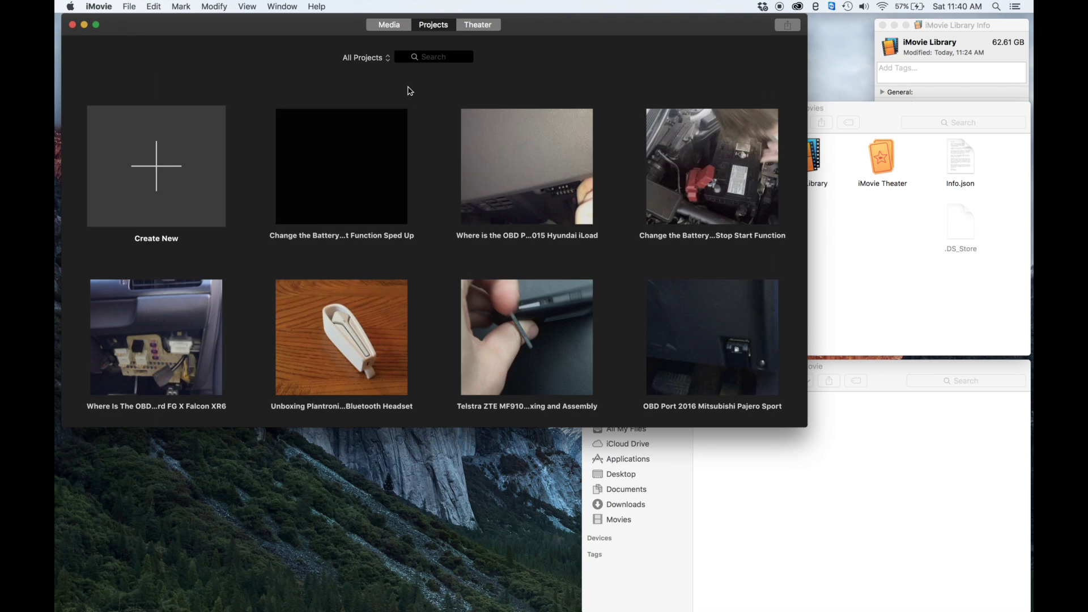
mouse_move(377, 149)
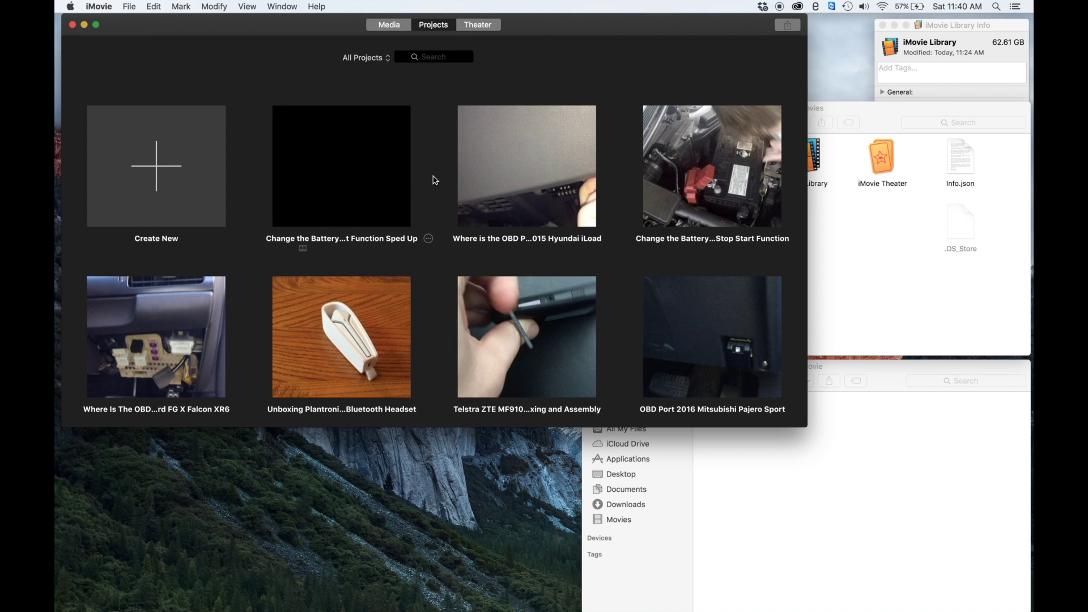
click(382, 179)
key(super+a)
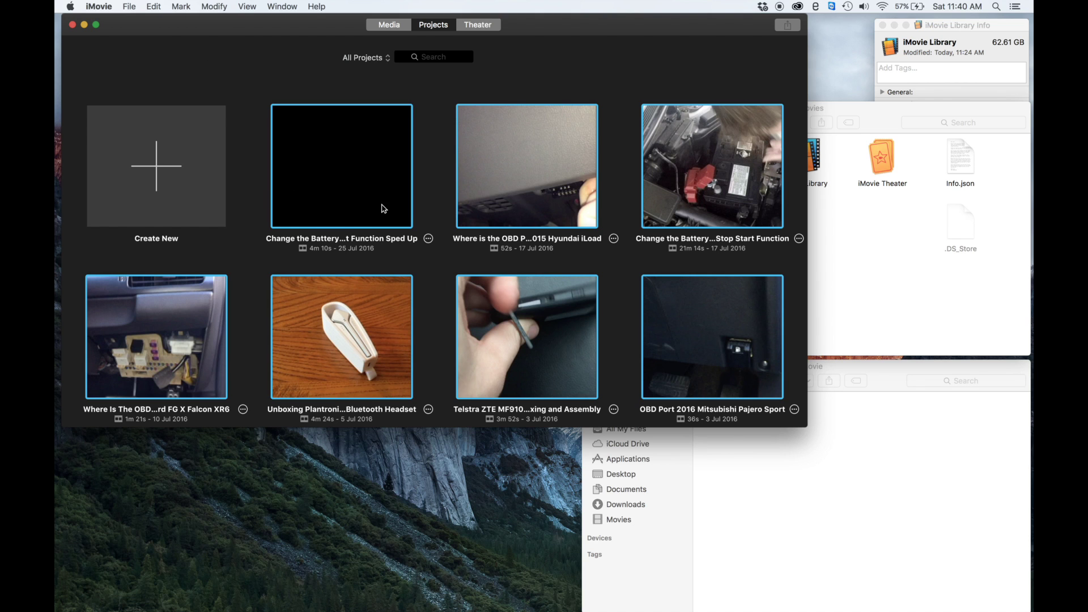
scroll(383, 208, down, 5)
scroll(383, 208, up, 5)
click(130, 7)
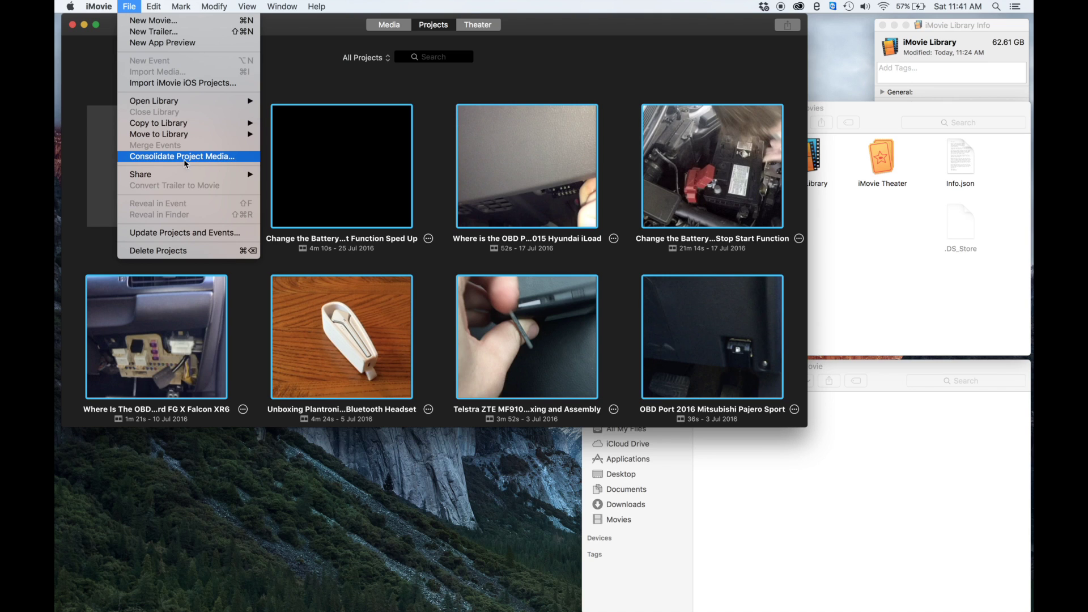
Run Consolidate Project Media on the selected projects and dismiss the 'no media to consolidate' notice.
click(207, 161)
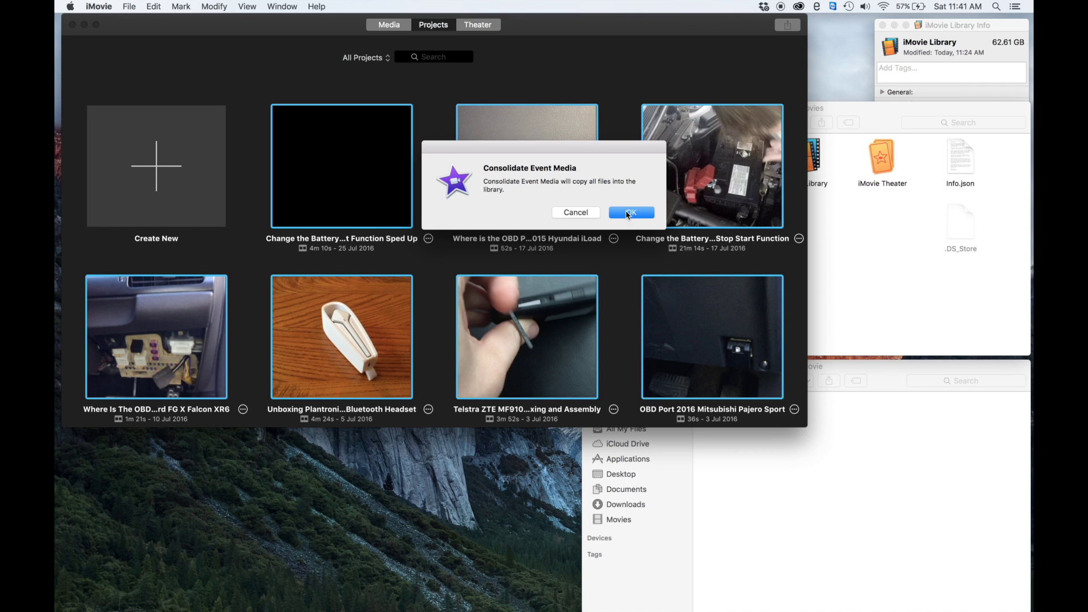
click(628, 214)
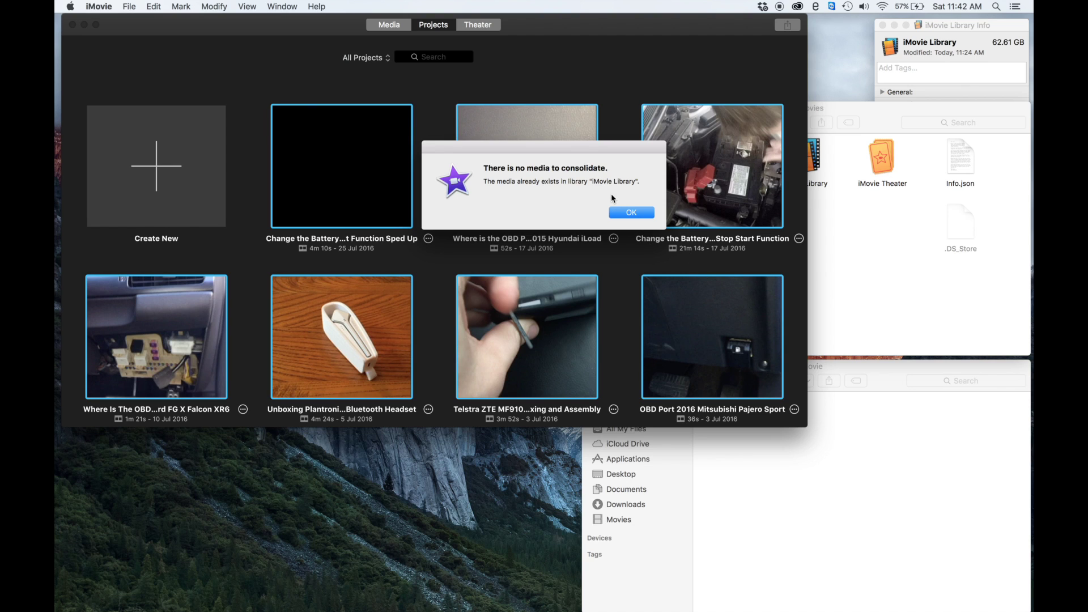
click(632, 213)
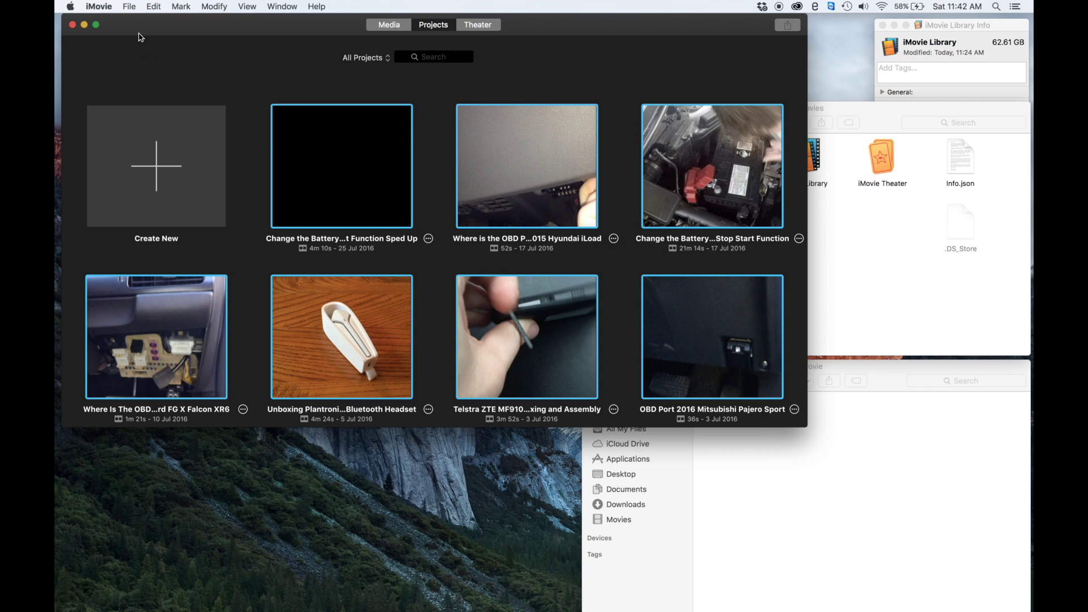
In iMovie Preferences, turn off automatic uploading of Theater content to iCloud.
click(110, 8)
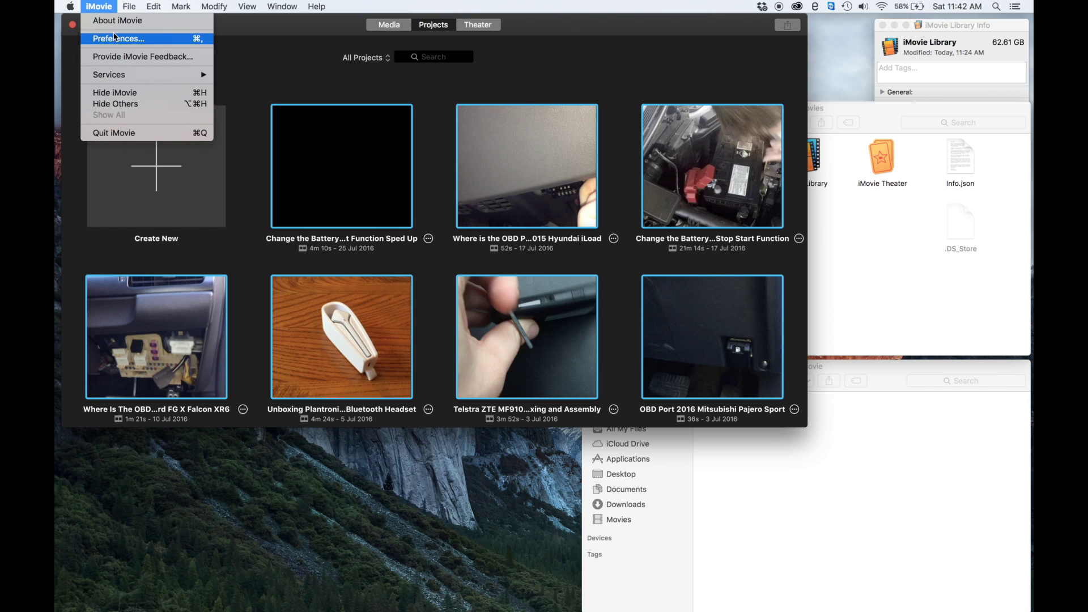
click(136, 41)
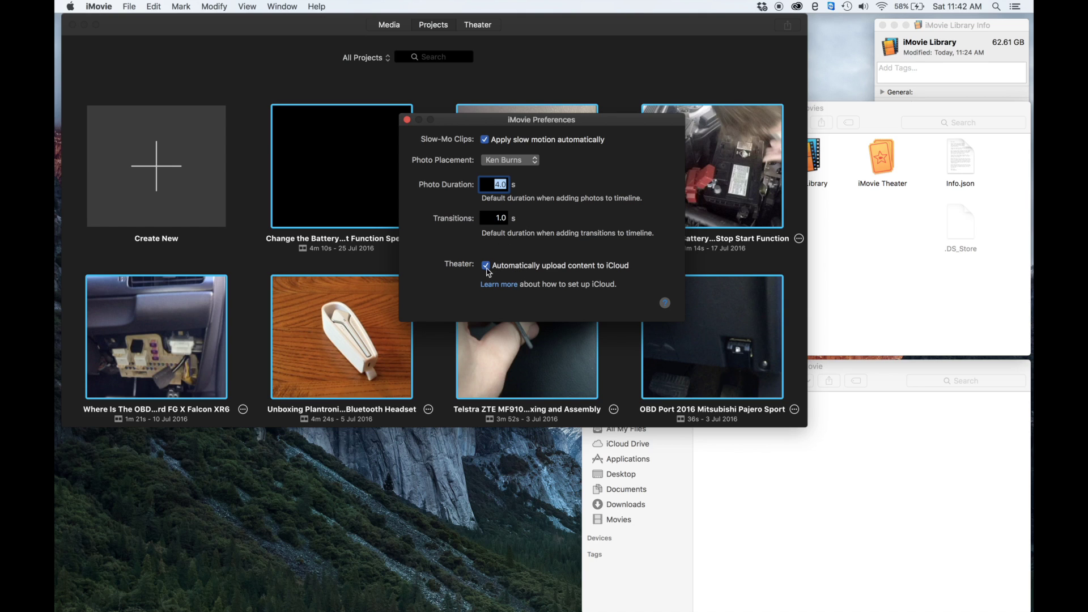
click(486, 267)
click(407, 121)
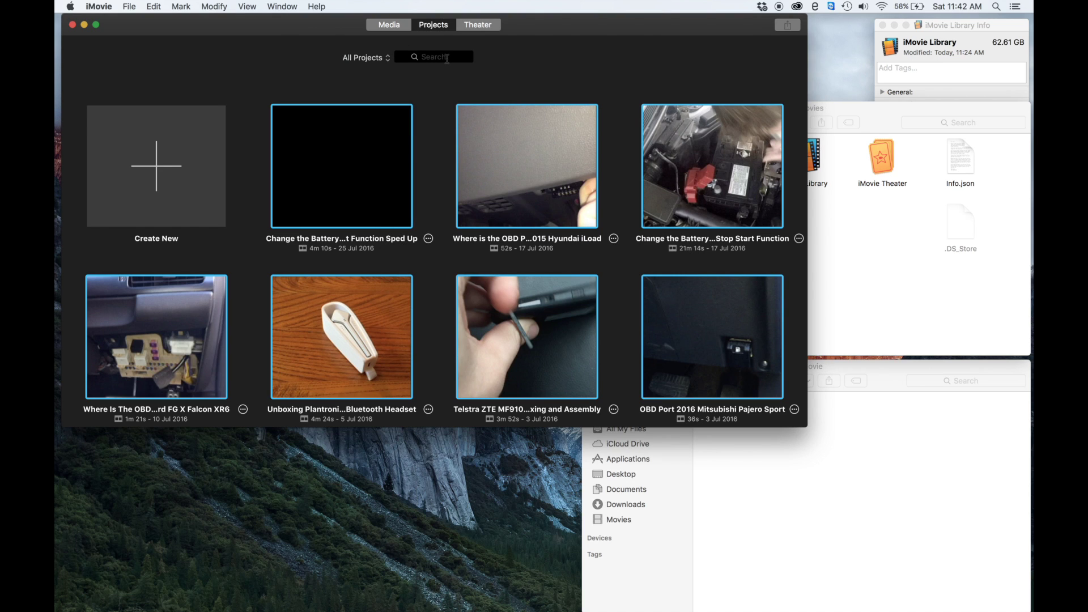
Narrow the selection to the first Change the Battery project.
click(429, 239)
click(437, 185)
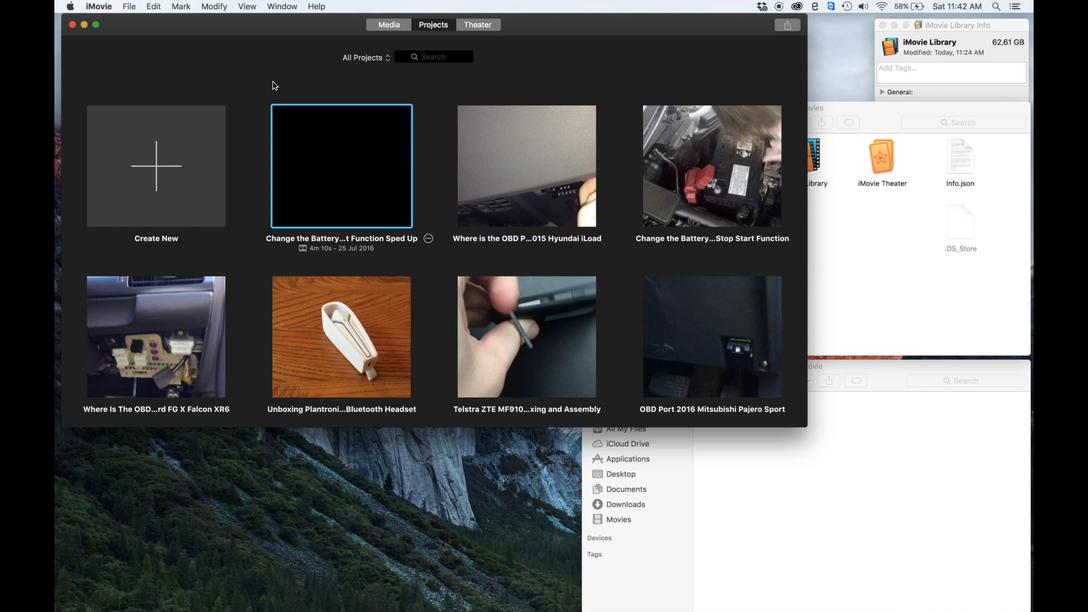
click(102, 12)
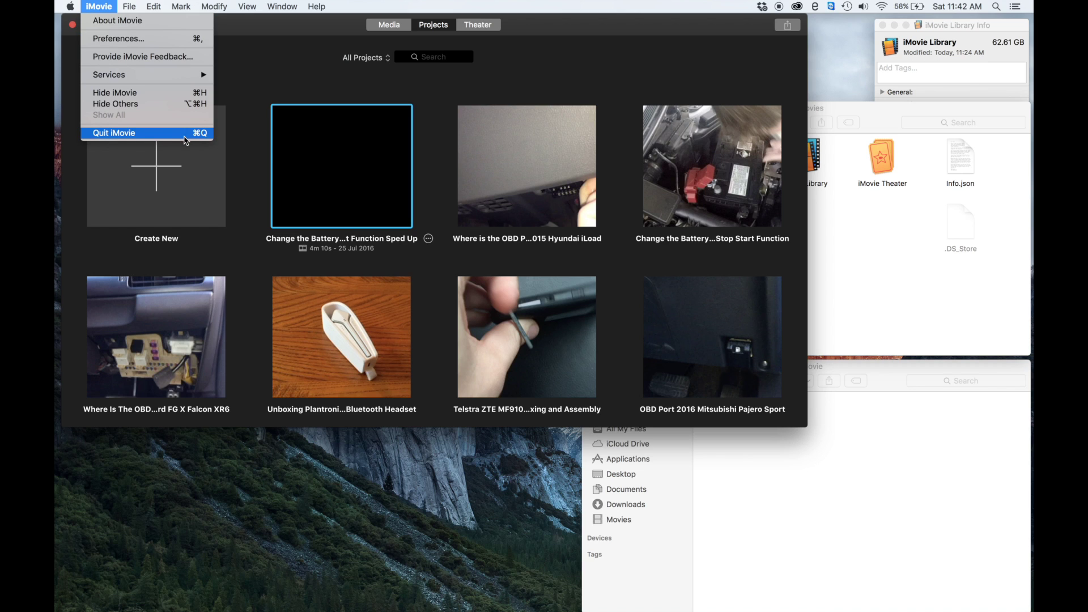
Quit iMovie and copy iMovie Library and iMovie Theater from Movies into the iMovie folder.
click(186, 134)
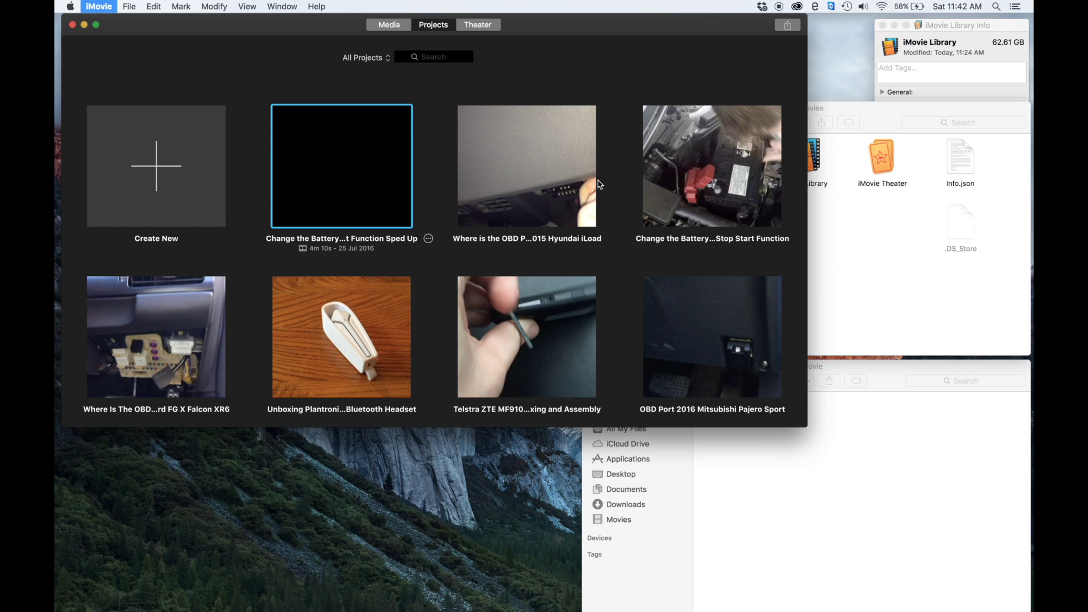
click(882, 24)
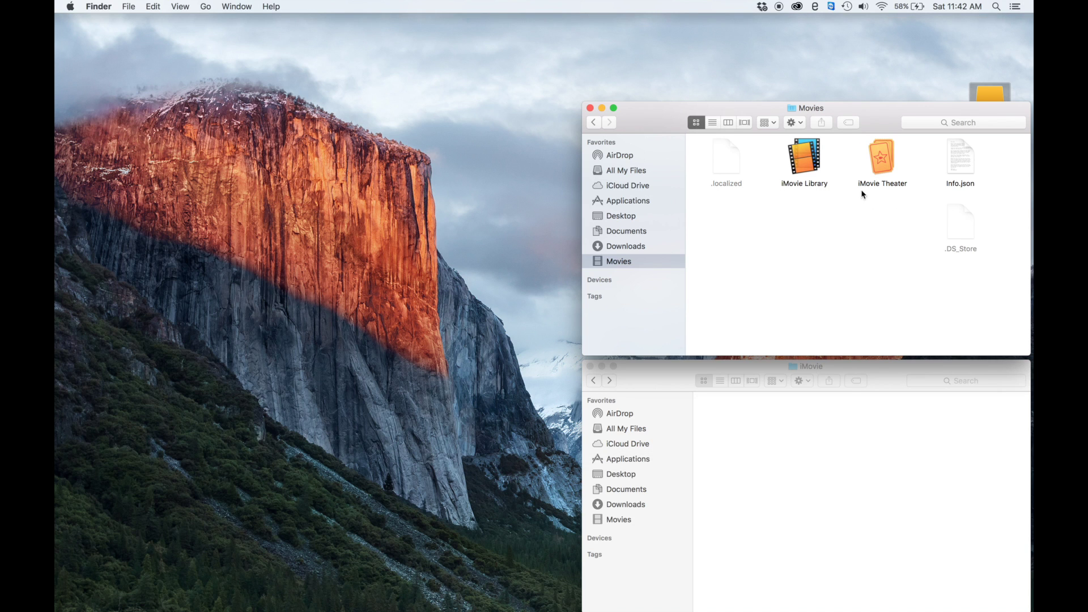
drag(804, 163, 735, 437)
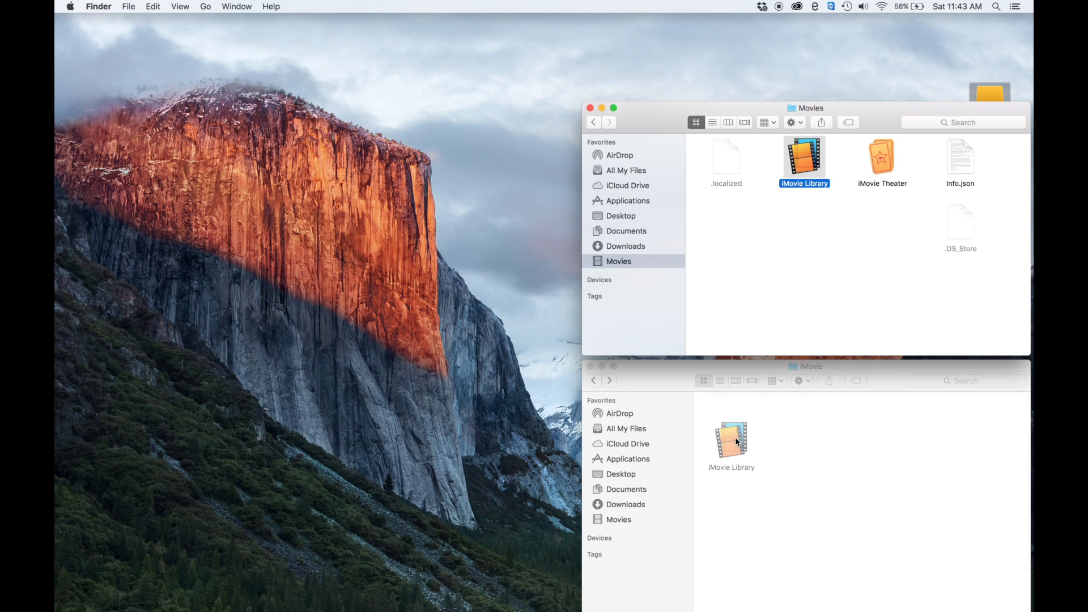
drag(888, 164, 795, 451)
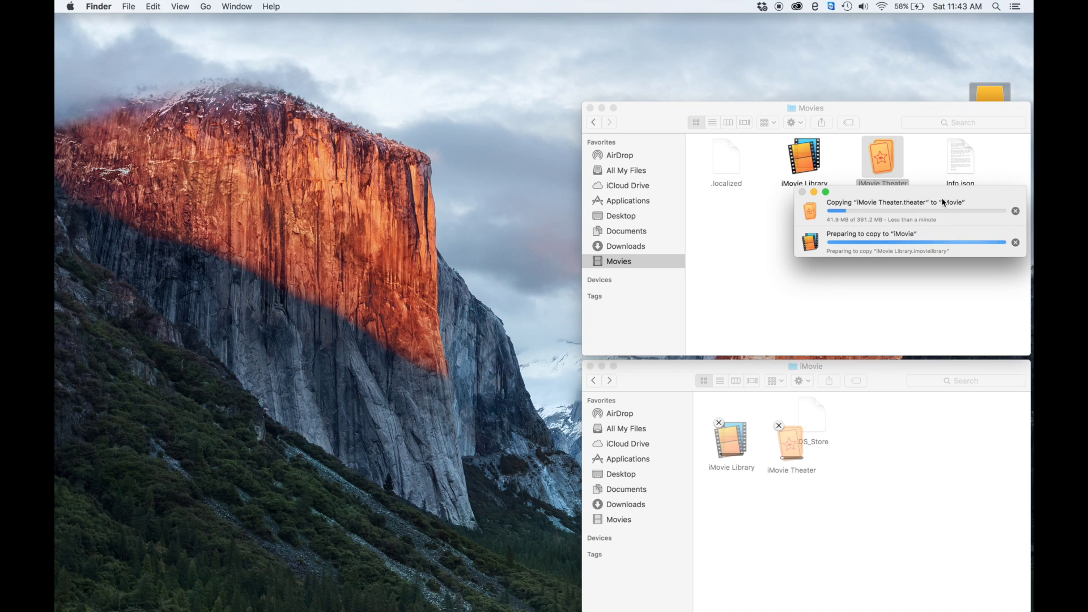
drag(967, 196, 459, 82)
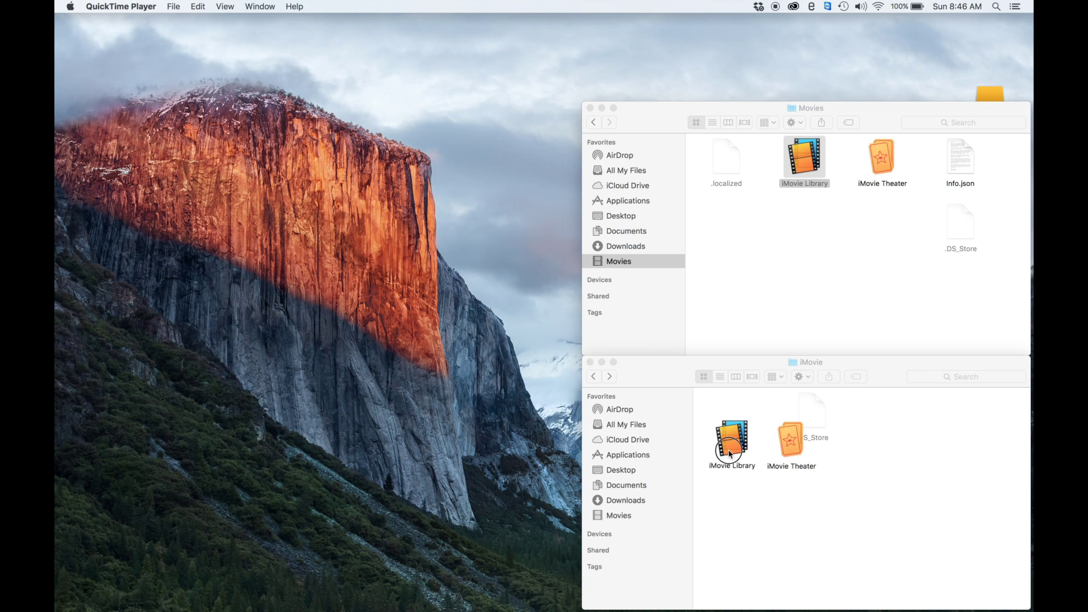
click(741, 441)
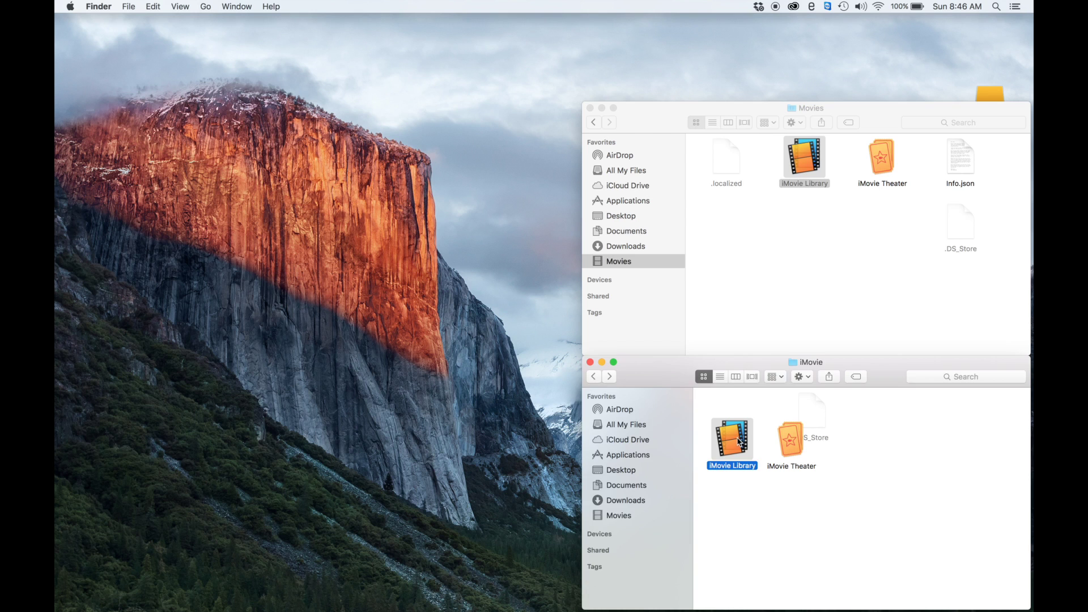
Open the copied iMovie Library, go to Projects, and reopen it via File > Open Library.
click(580, 443)
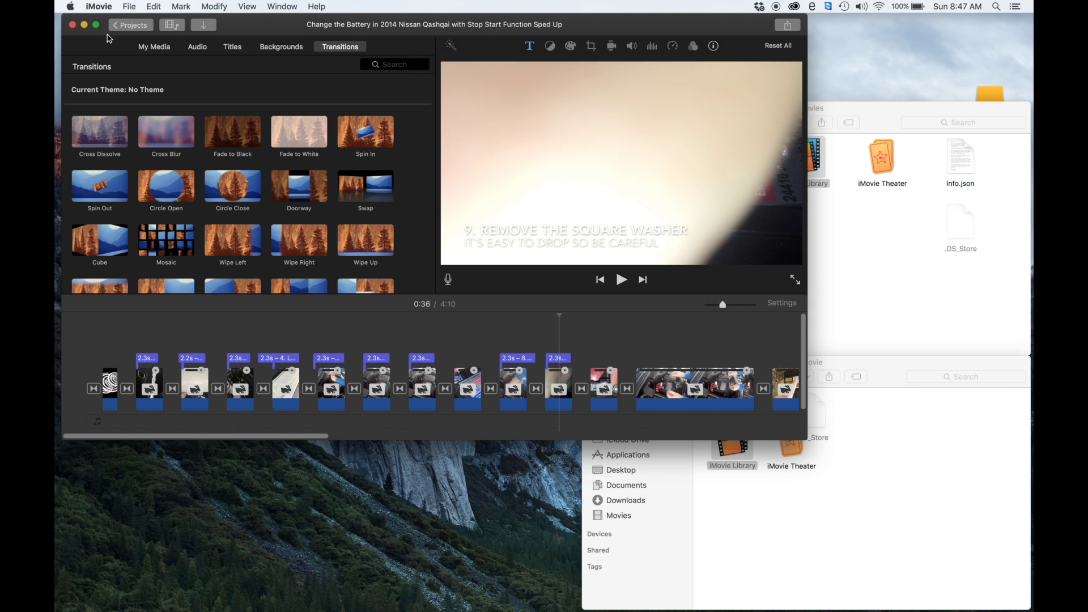
click(136, 29)
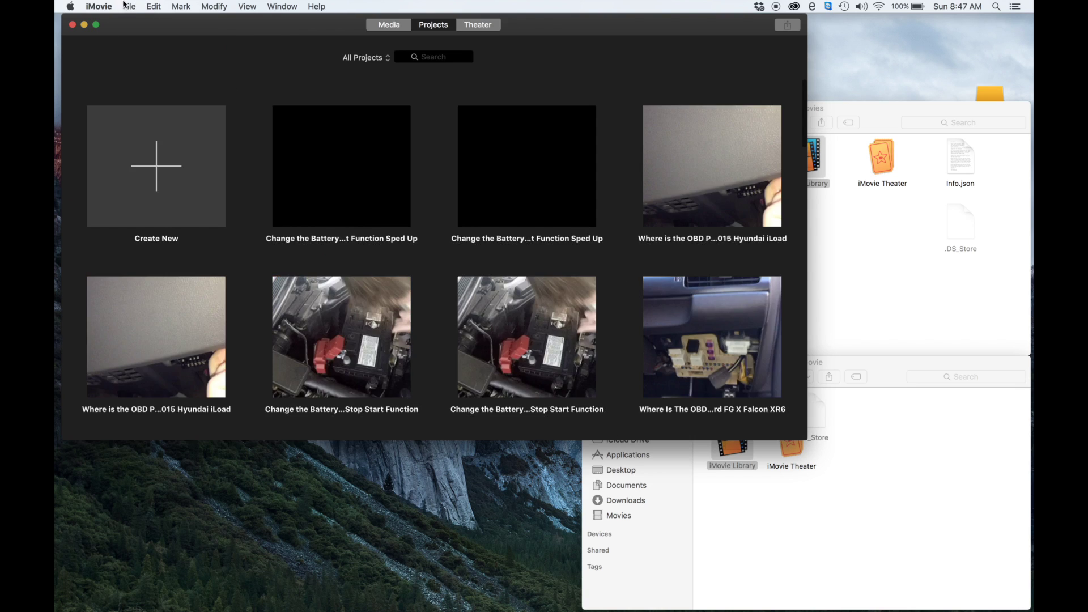
click(128, 6)
mouse_move(190, 125)
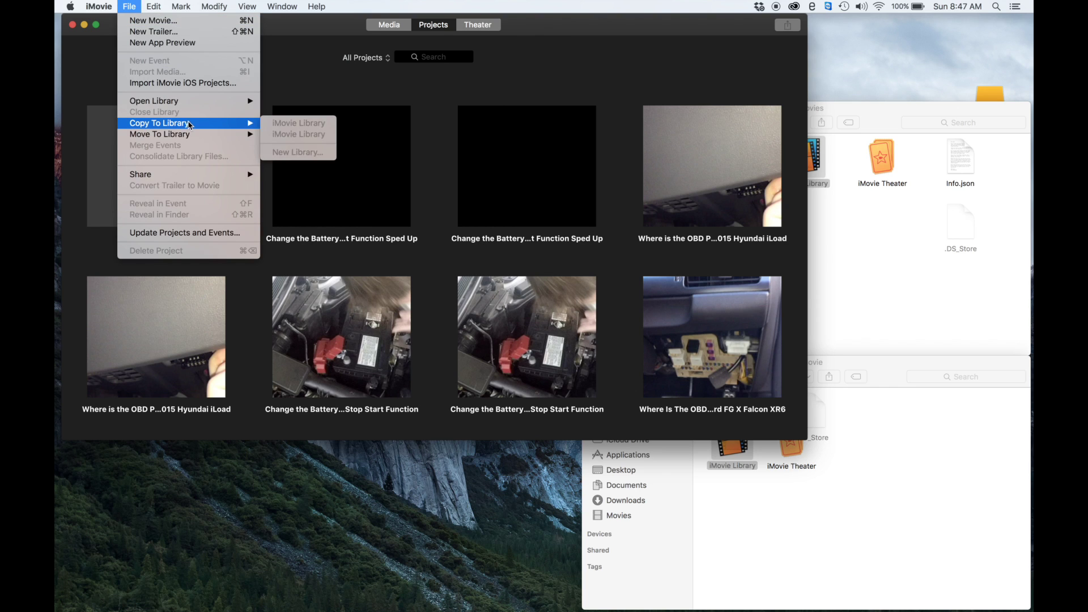
mouse_move(234, 102)
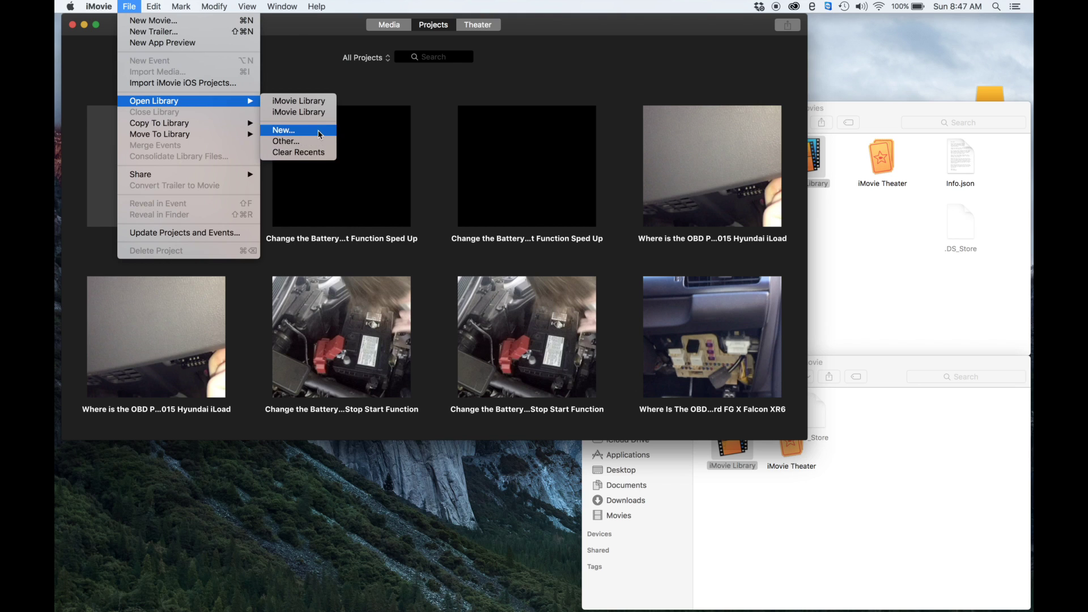
click(266, 114)
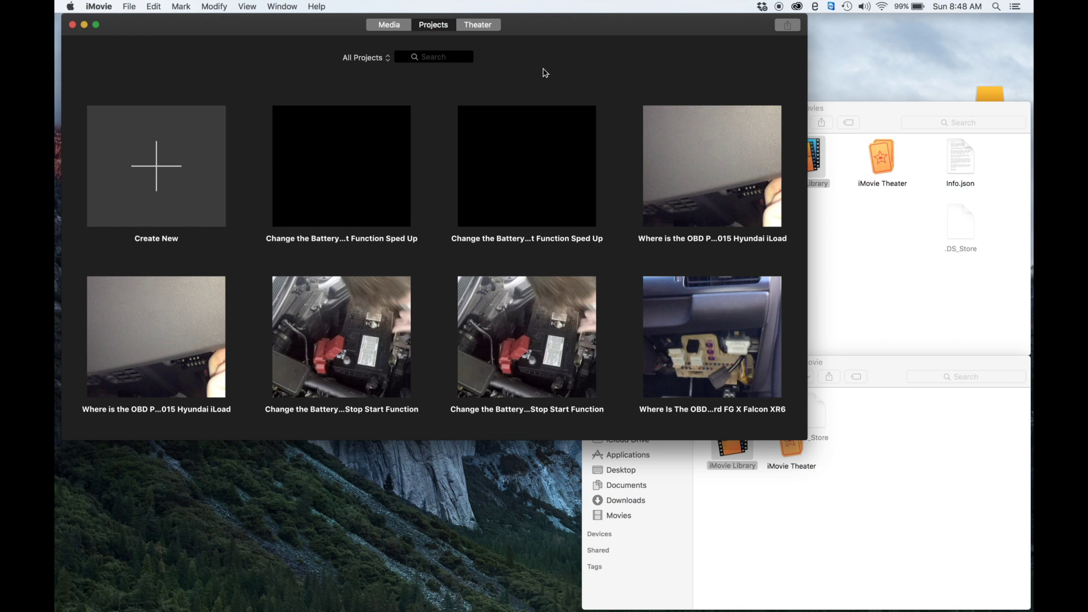
Move the original iMovie Library and iMovie Theater in Movies to the Trash.
click(913, 306)
click(805, 165)
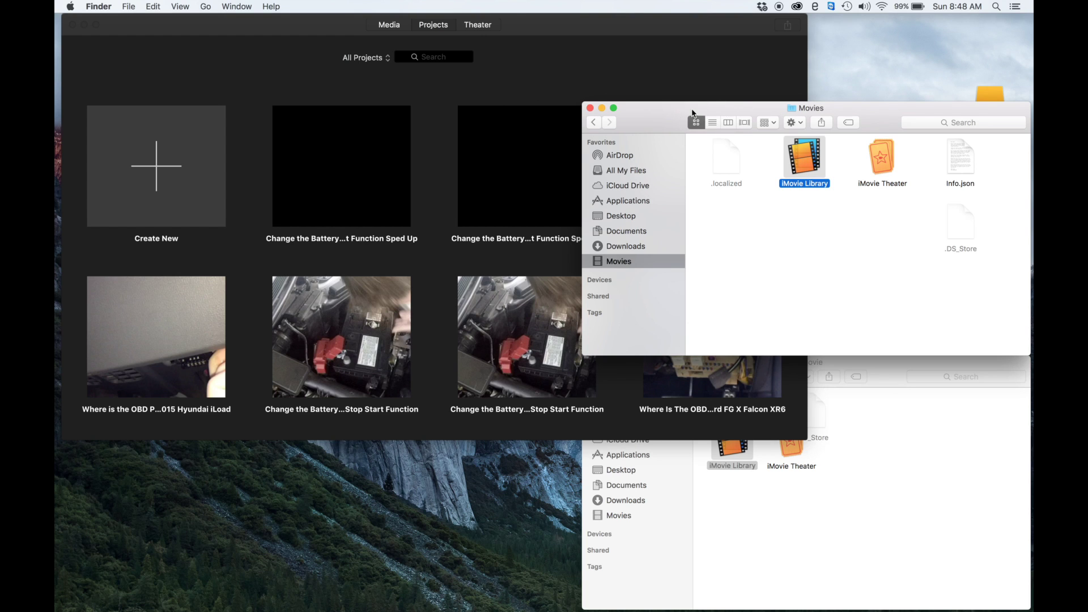
key(super+BackSpace)
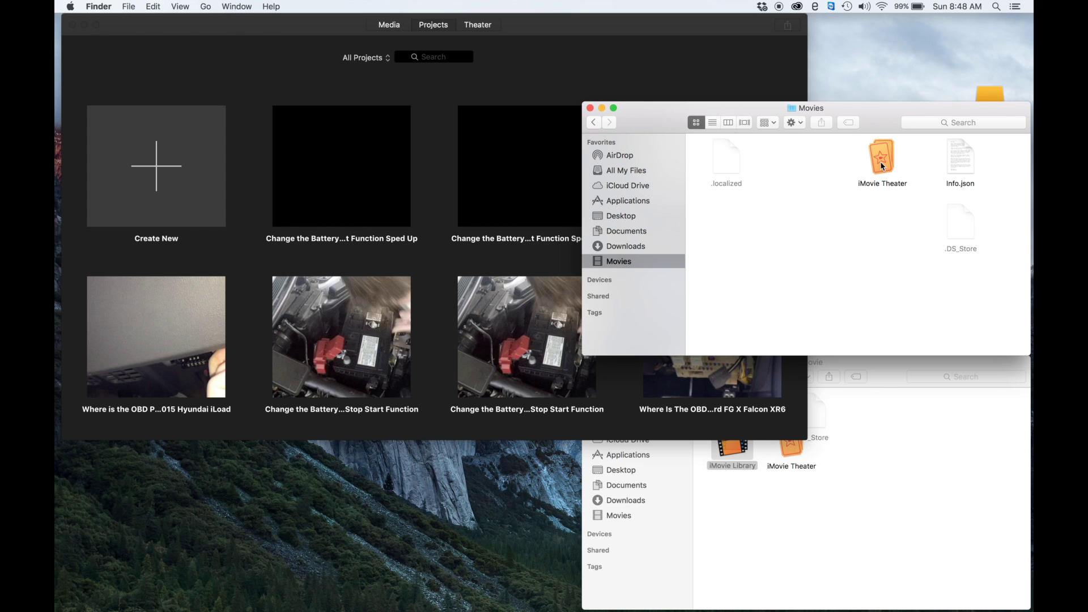
click(883, 167)
key(super+BackSpace)
Confirm iMovie's Theater videos and eight projects remain, and check iMovie Theater in the iMovie folder.
click(535, 74)
click(478, 24)
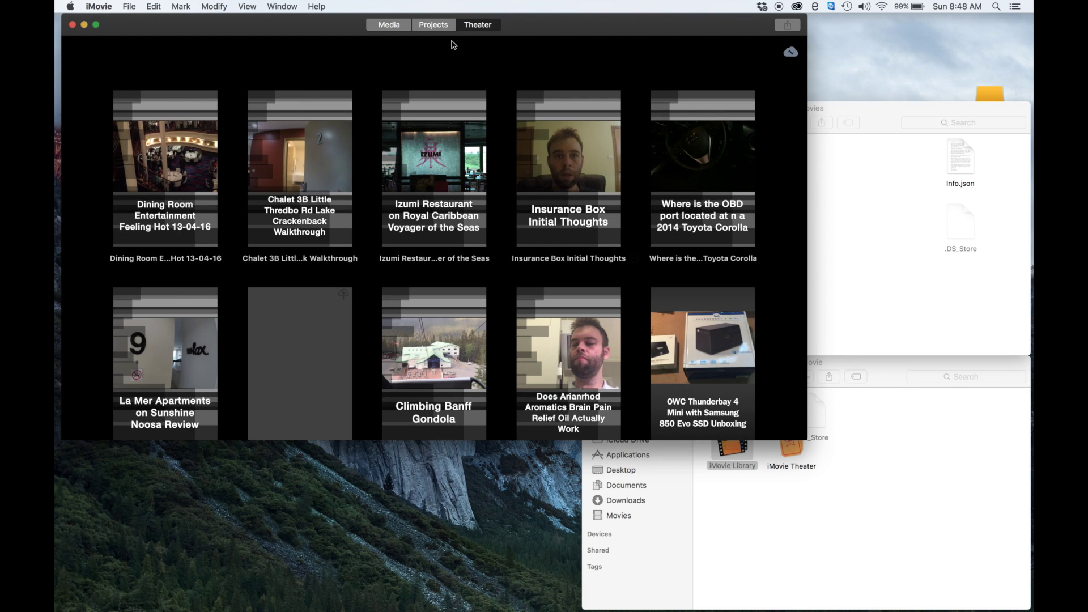
click(430, 25)
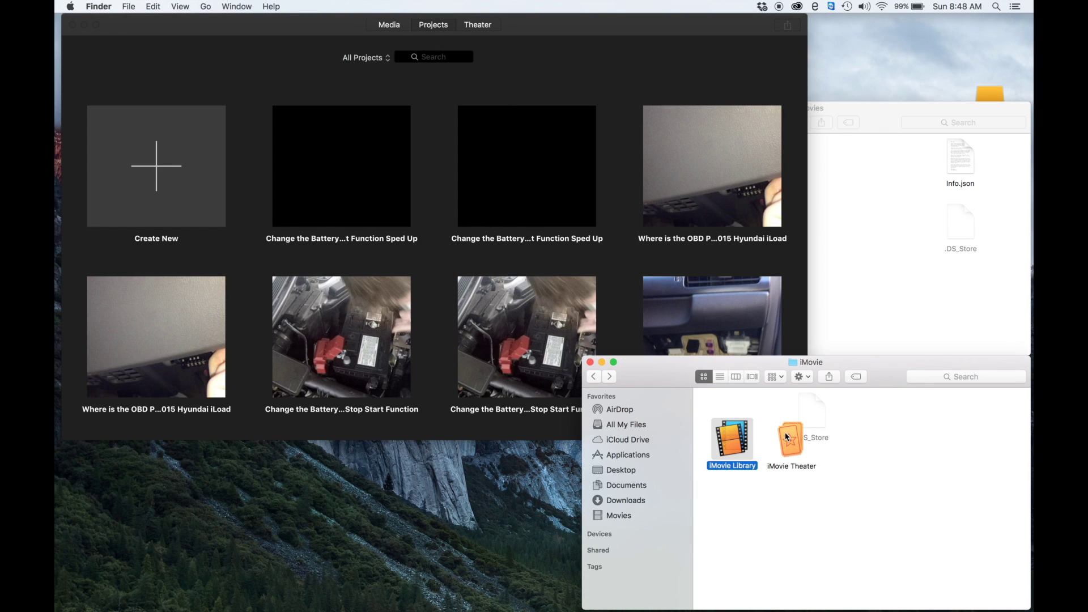
click(790, 444)
click(904, 211)
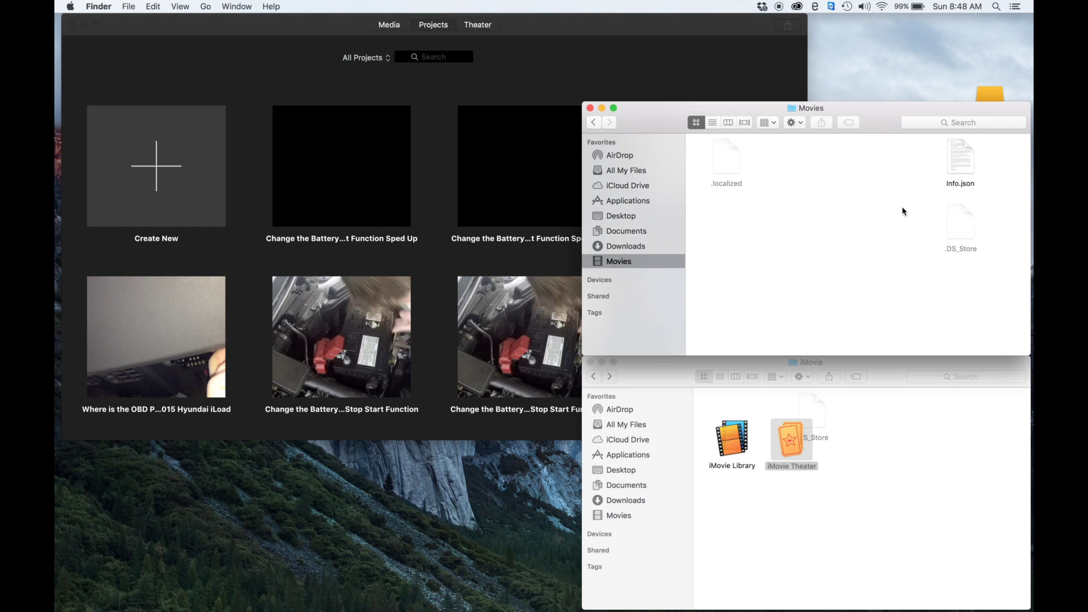
click(589, 32)
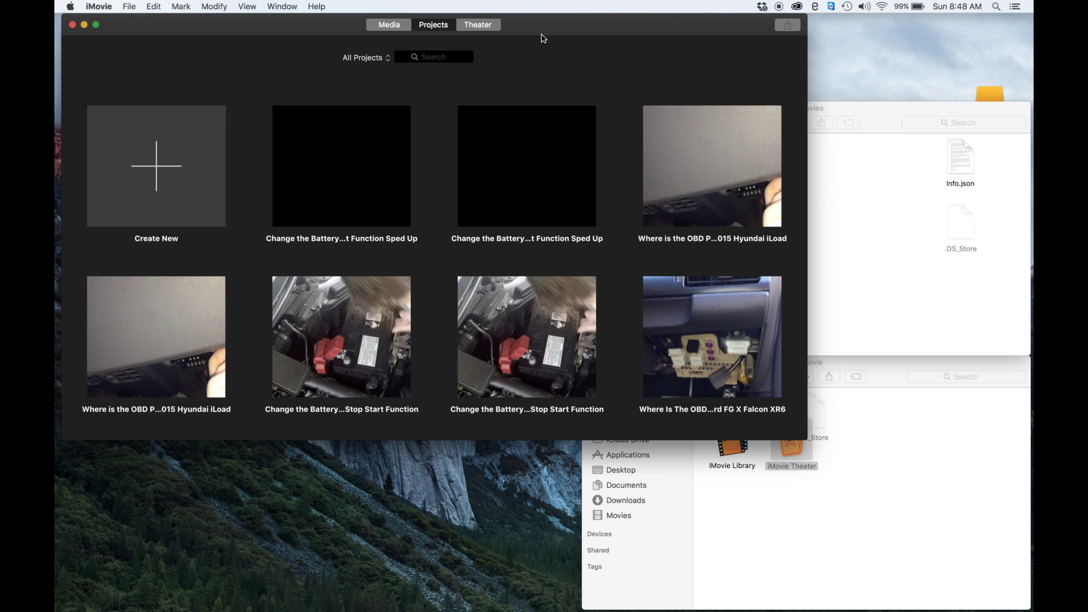
click(128, 4)
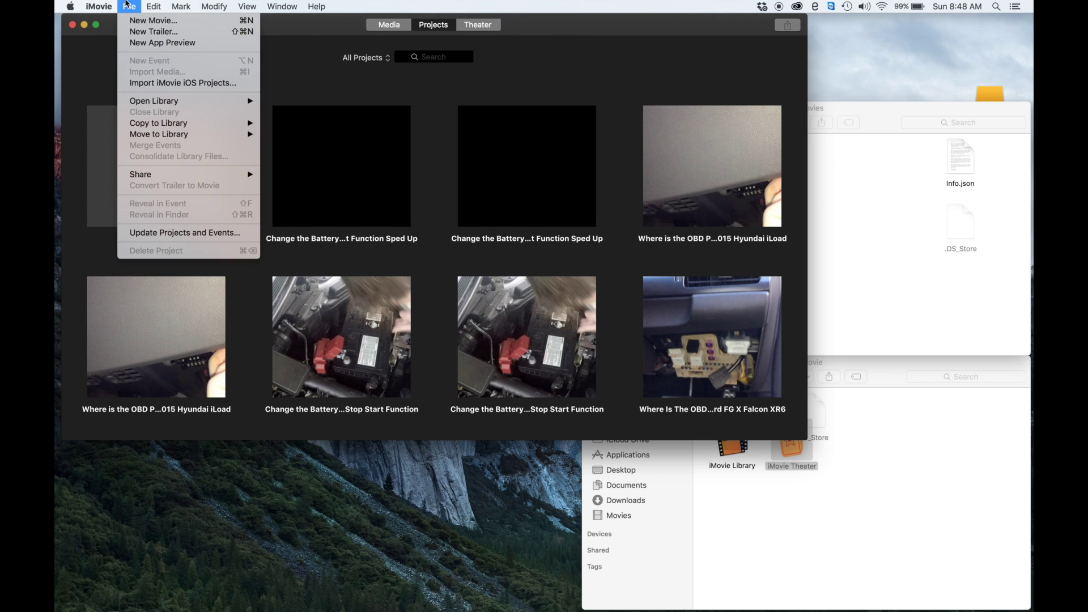
mouse_move(105, 5)
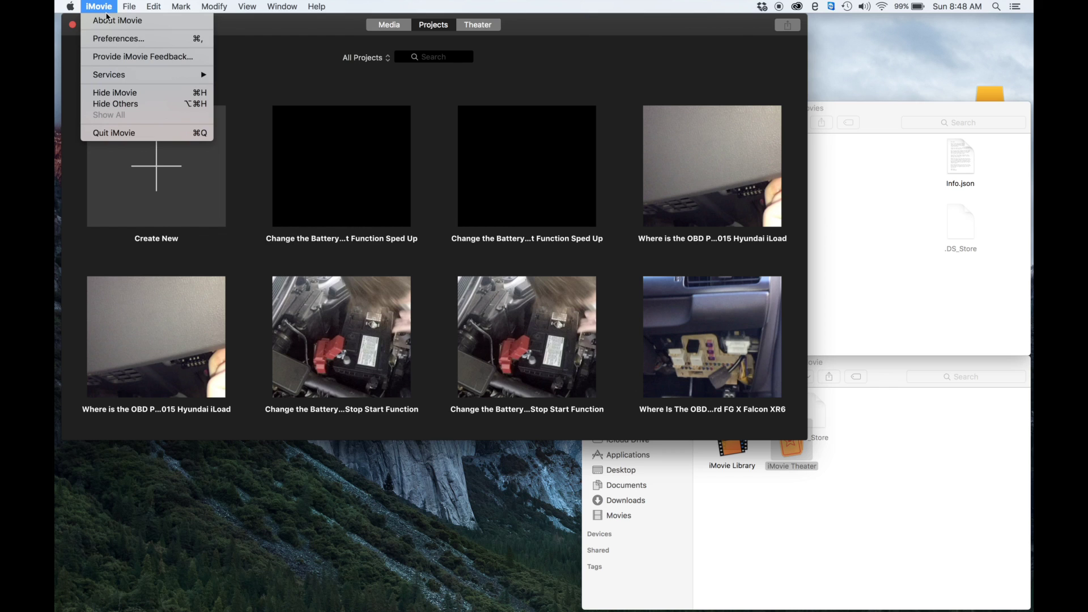
click(113, 40)
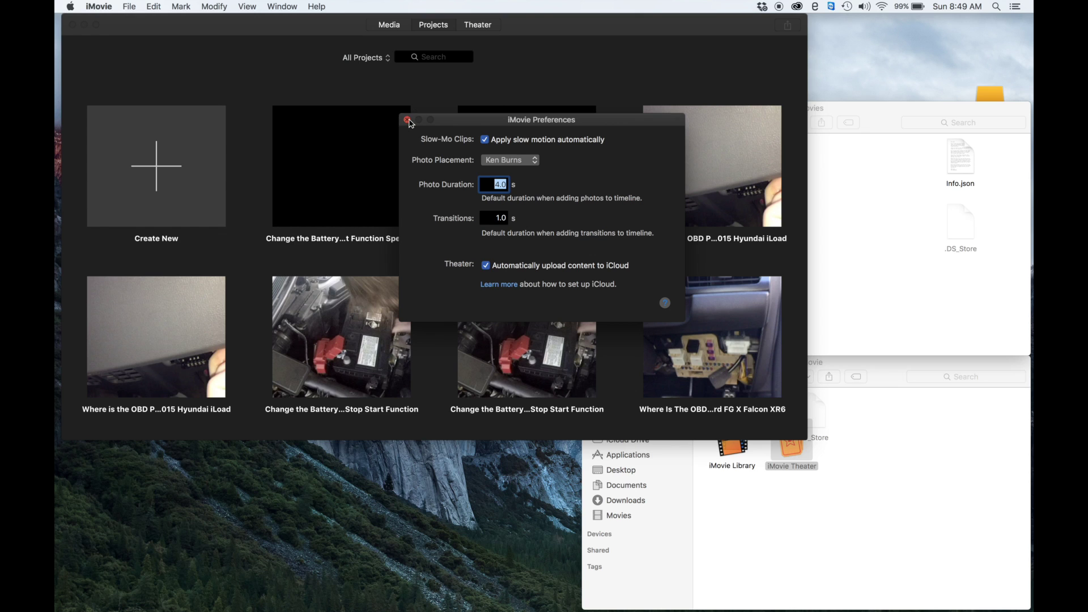
click(408, 120)
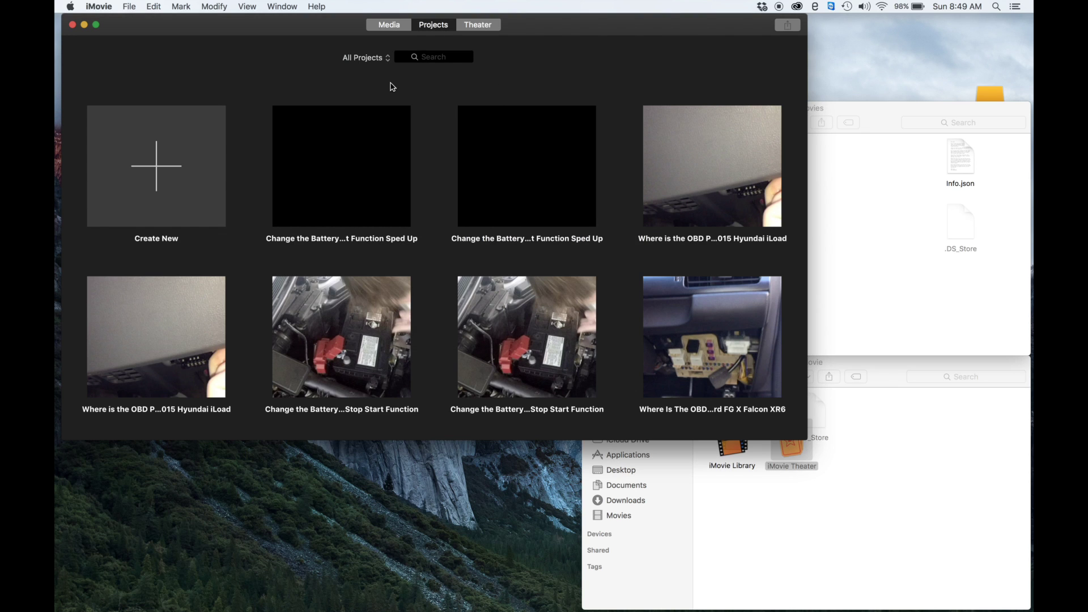